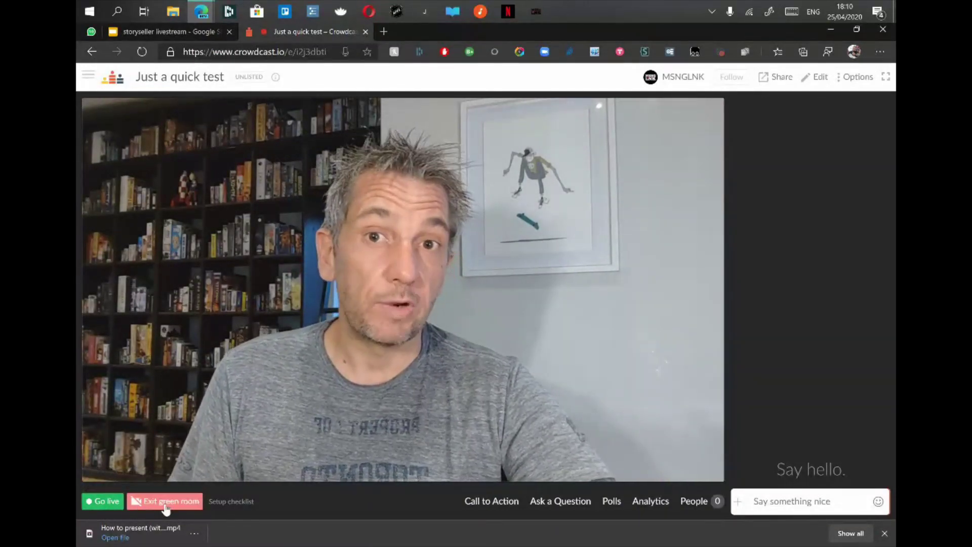
# Check the storyseller livestream deck's File menu, then go back to the Crowdcast green room
pyautogui.moveTo(414, 391)
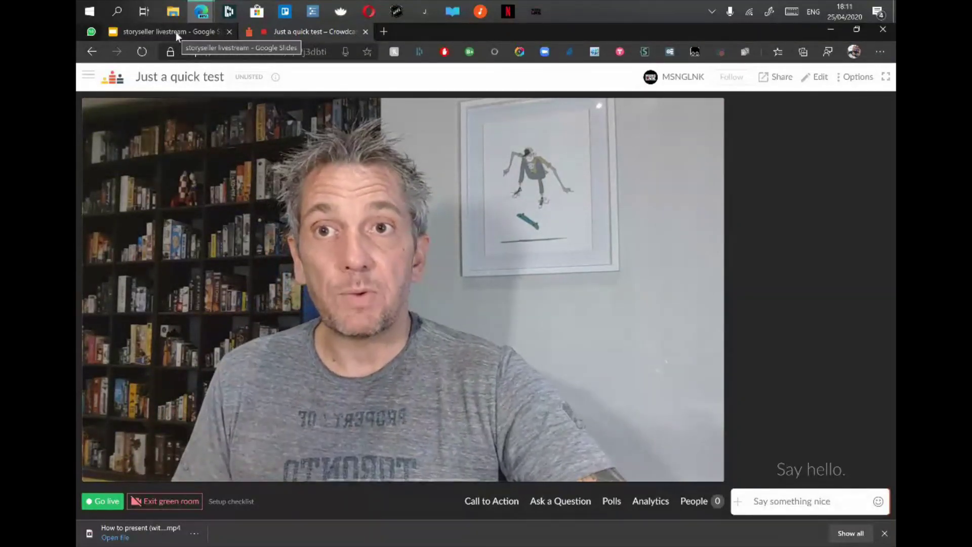
pyautogui.click(175, 32)
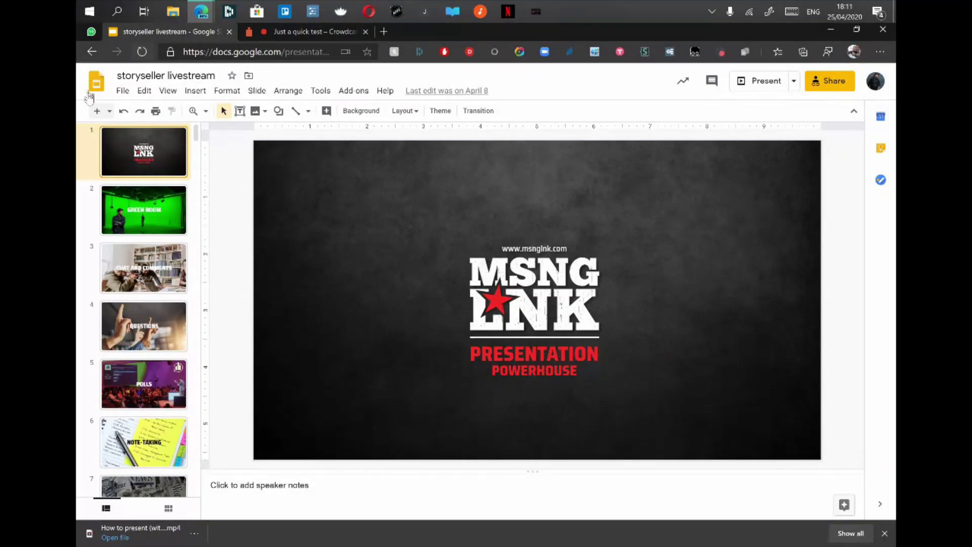
pyautogui.click(122, 90)
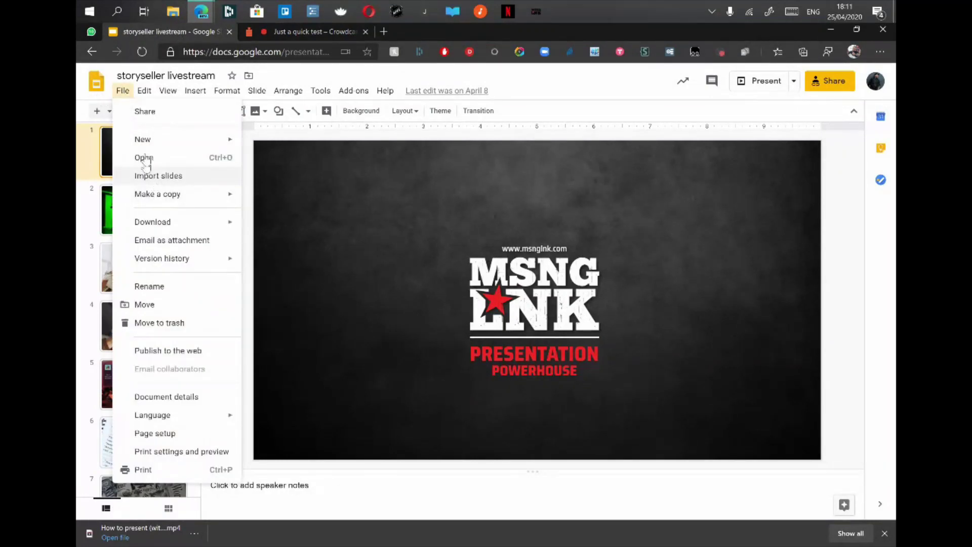
pyautogui.click(122, 90)
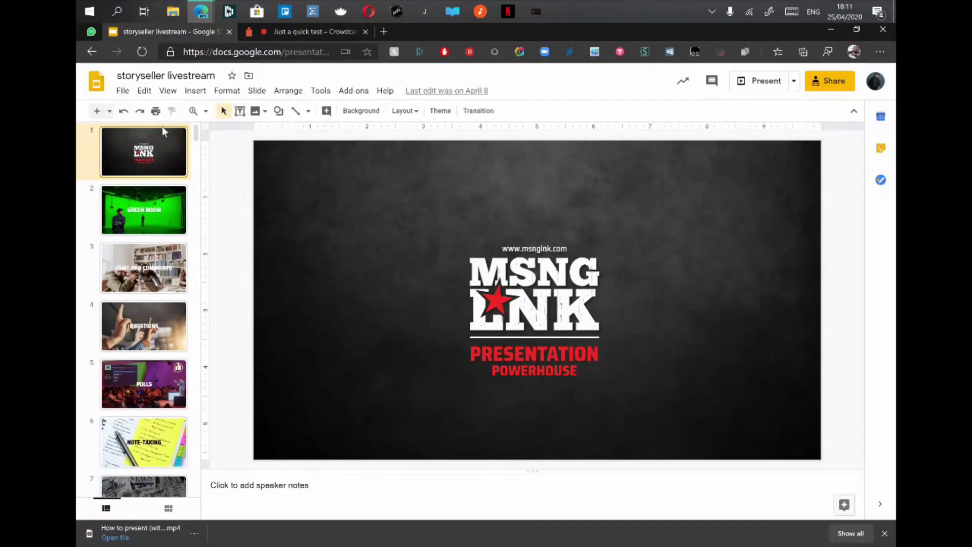
pyautogui.click(332, 31)
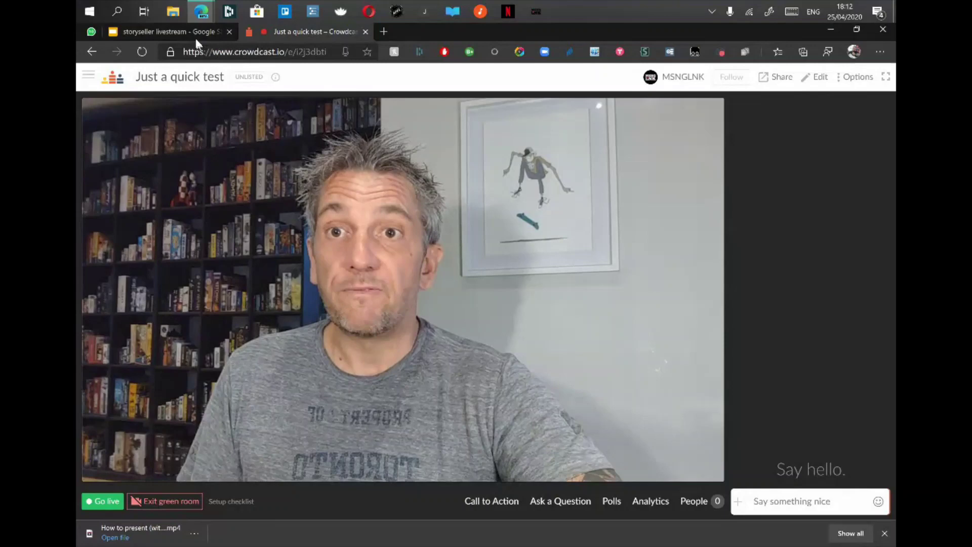
# Present the storyseller livestream deck with speaker notes in a presenter view window
pyautogui.click(179, 31)
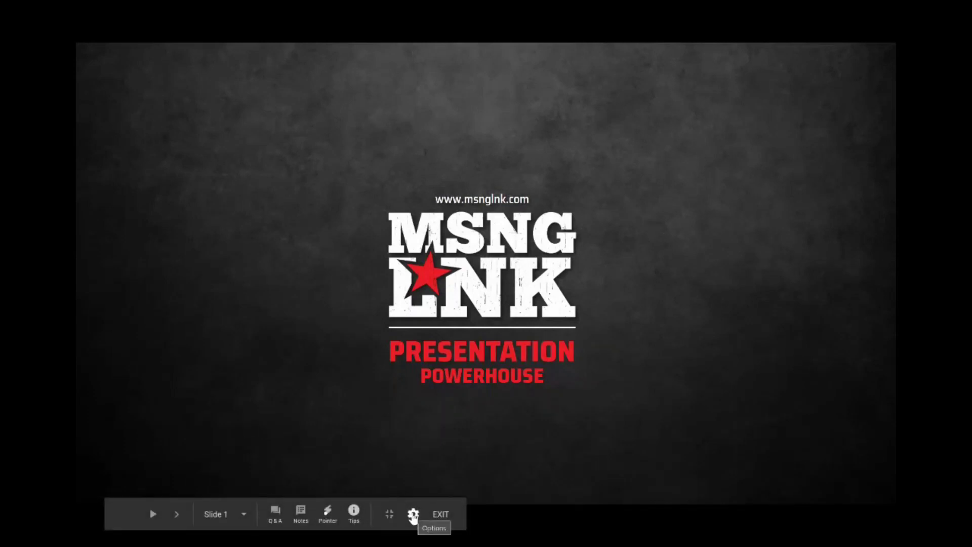
pyautogui.click(414, 514)
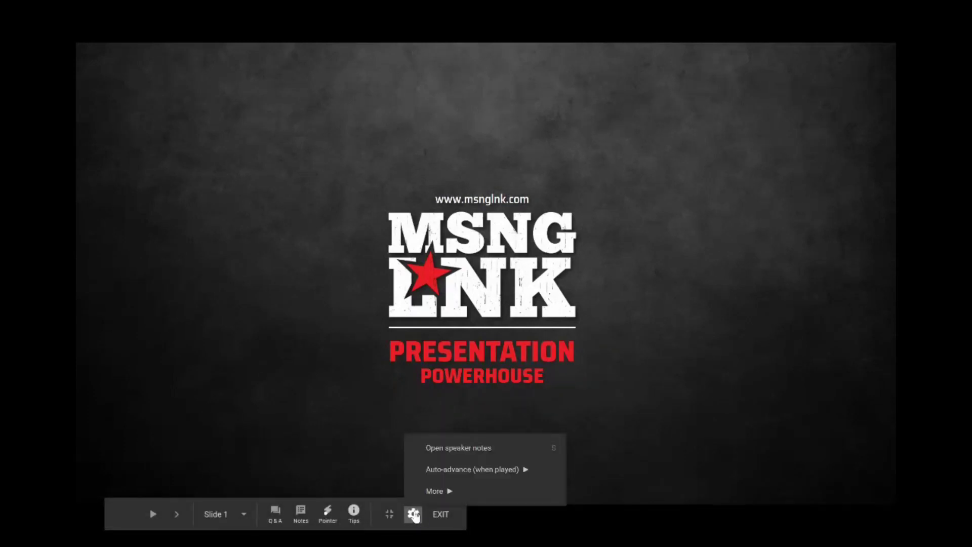
pyautogui.click(456, 449)
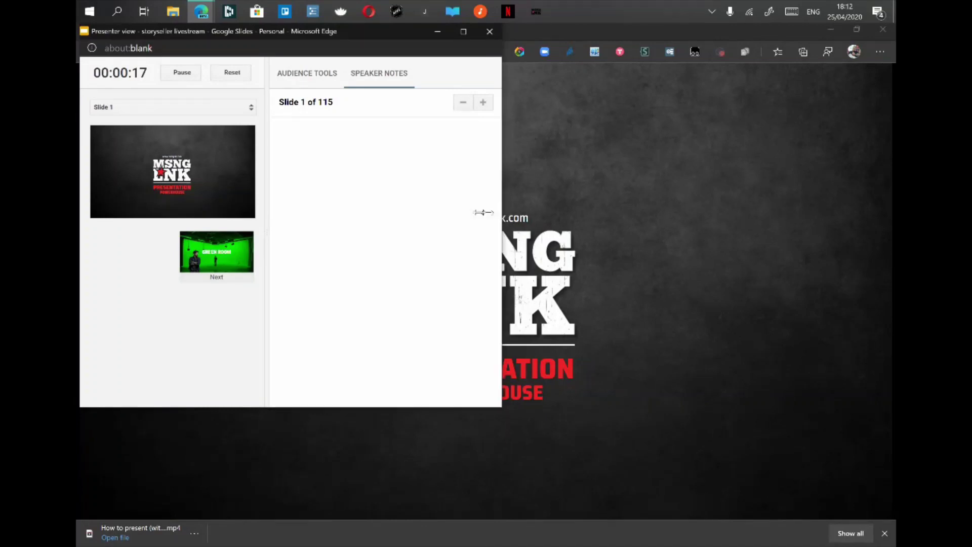
# Narrow the presenter view, move it aside, and return to the Crowdcast green room
pyautogui.moveTo(483, 213); pyautogui.dragTo(265, 237)
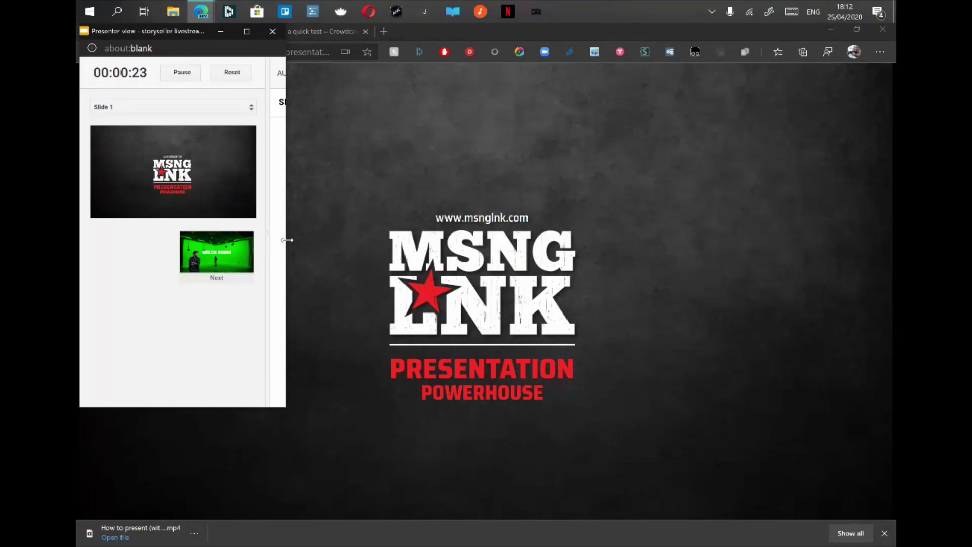
pyautogui.moveTo(287, 240); pyautogui.dragTo(345, 246)
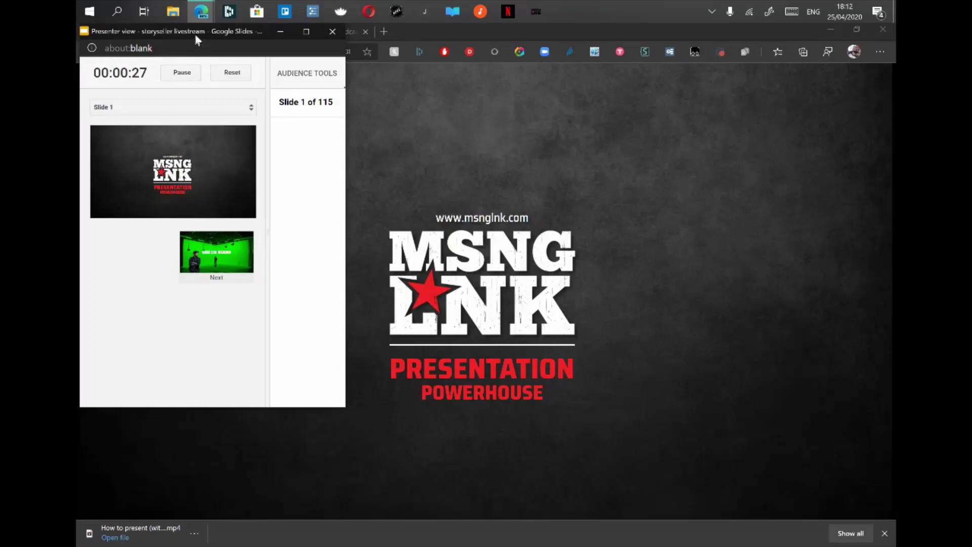
pyautogui.moveTo(198, 32); pyautogui.dragTo(587, 93)
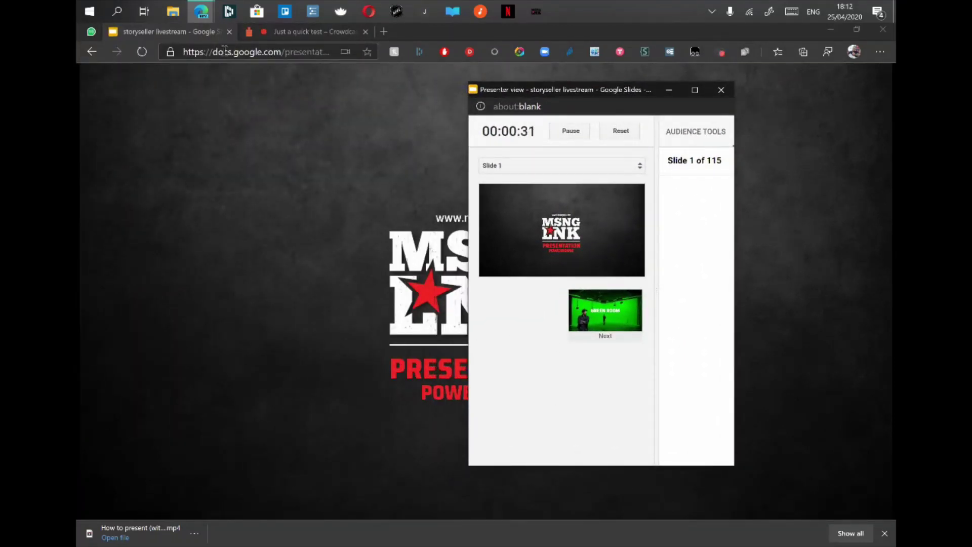
pyautogui.click(290, 33)
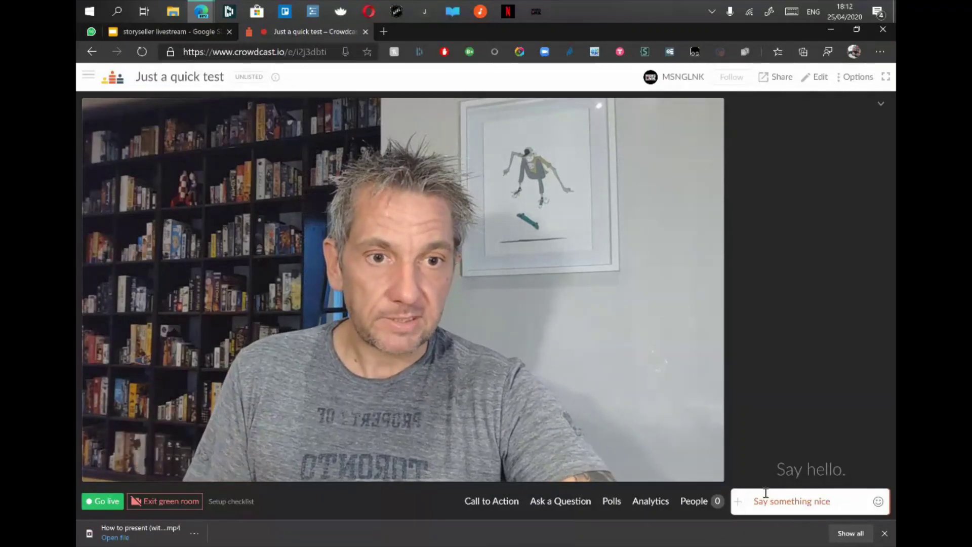
# Send a short 'Hi' greeting to a participant in the Crowdcast chat
pyautogui.click(765, 494)
pyautogui.write('Hi Ric')
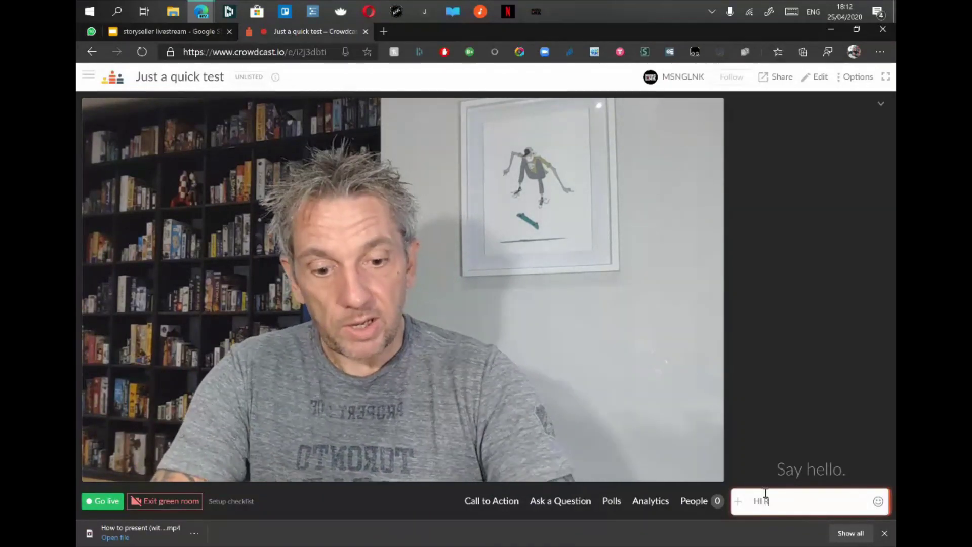
pyautogui.write('h')
pyautogui.press('Return')
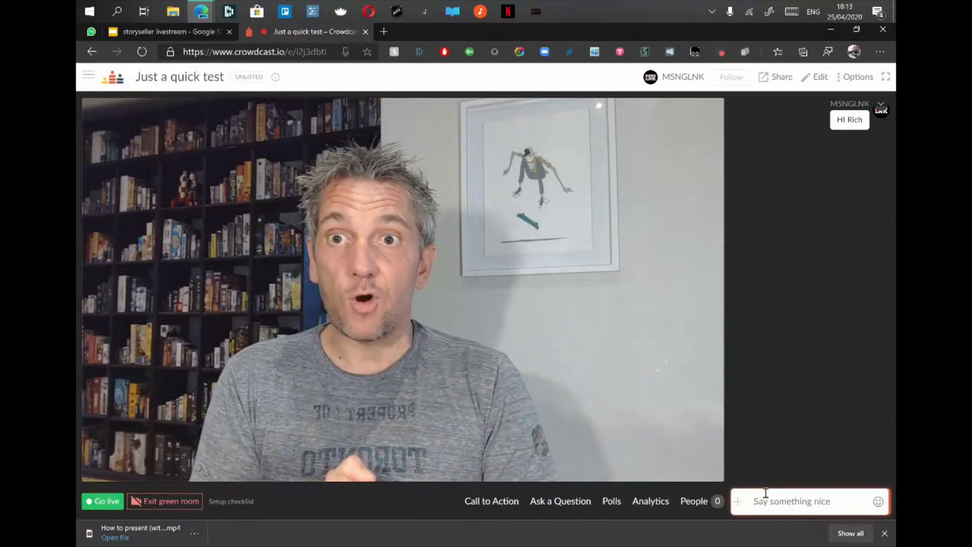
pyautogui.moveTo(657, 481)
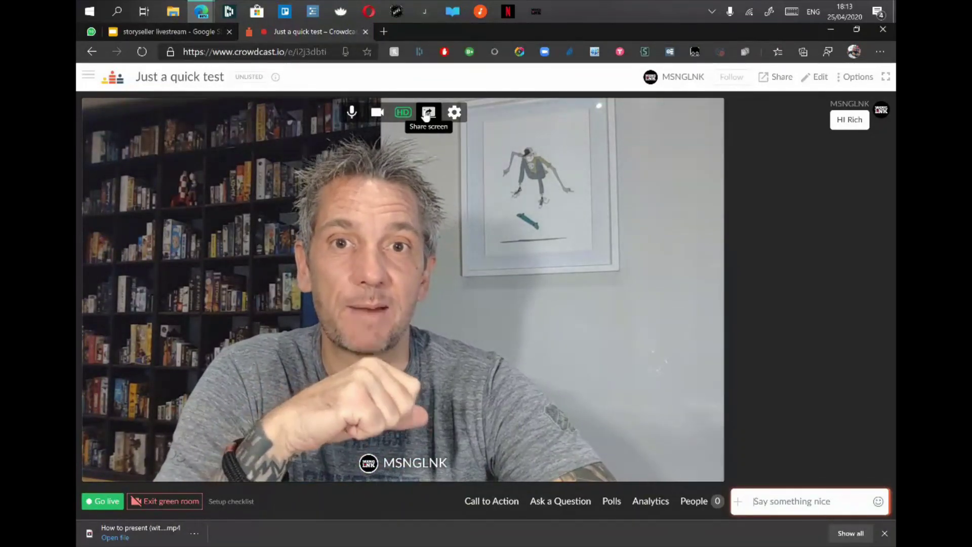
# Share the 'storyseller livestream - Google Slides' Edge tab into the stream
pyautogui.click(427, 114)
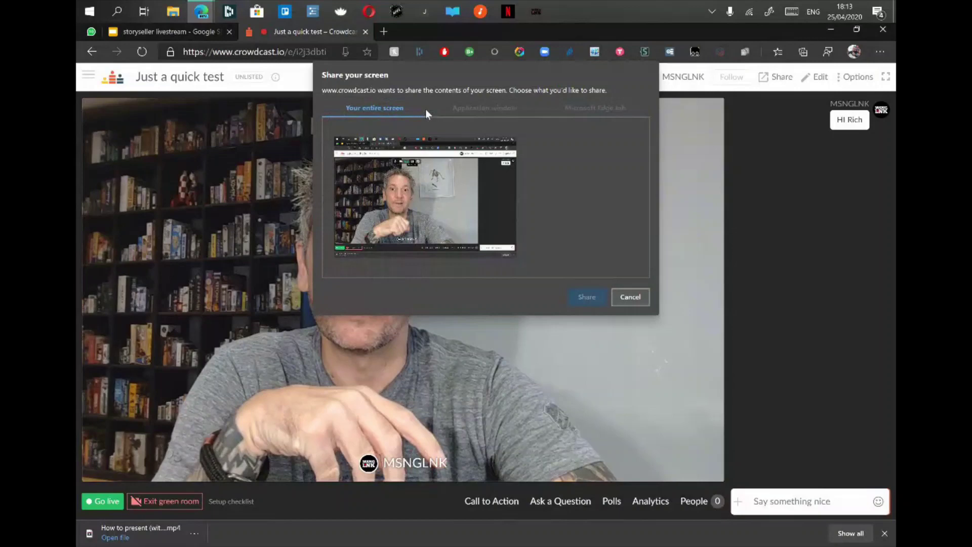
pyautogui.click(588, 108)
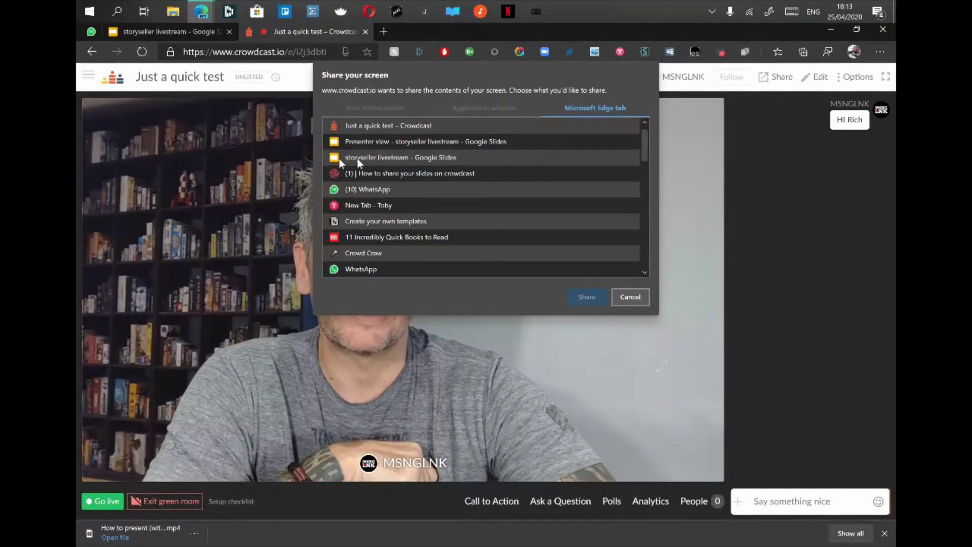
pyautogui.click(364, 159)
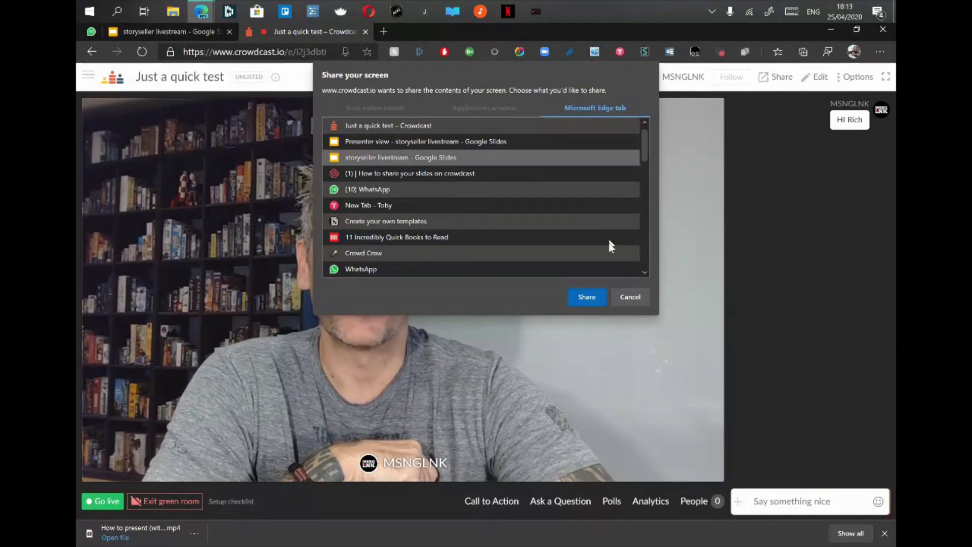
pyautogui.click(587, 297)
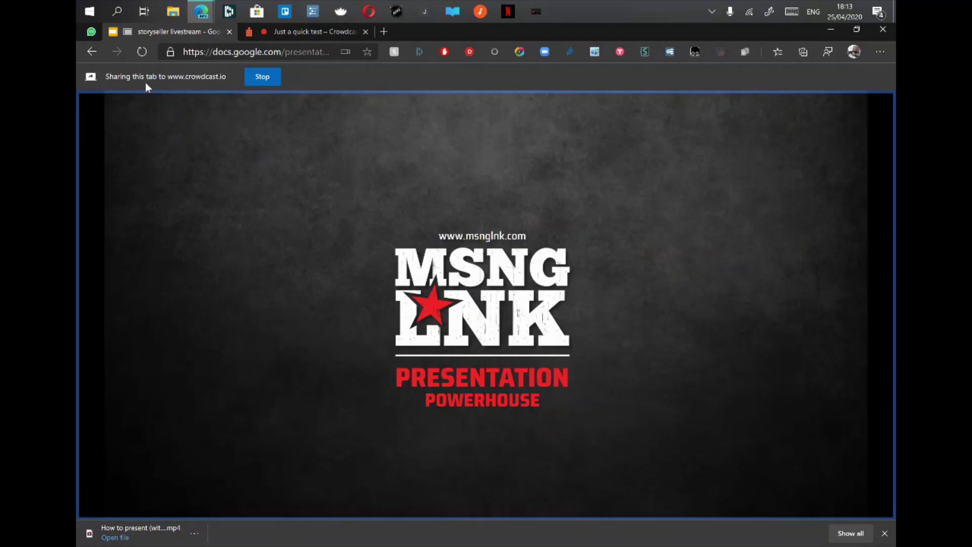
pyautogui.click(308, 34)
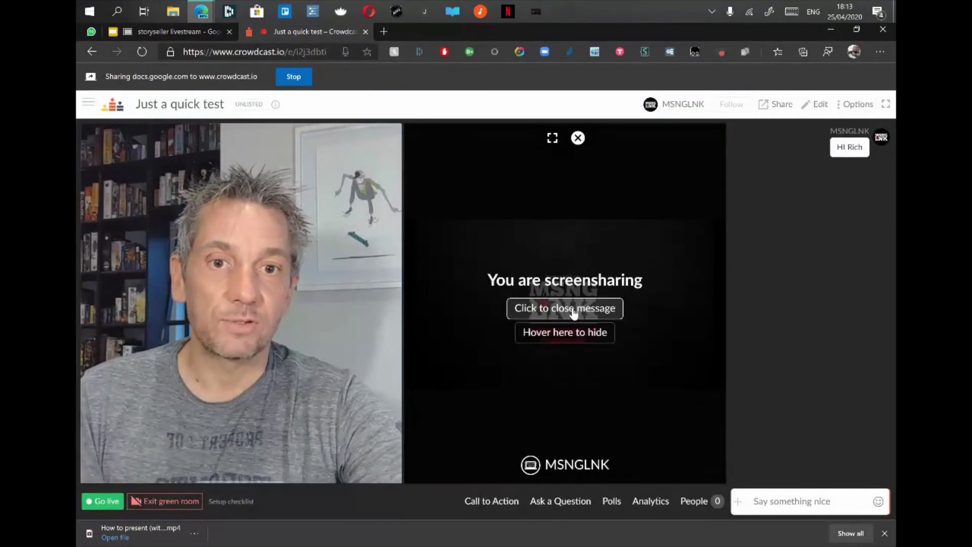
pyautogui.click(556, 315)
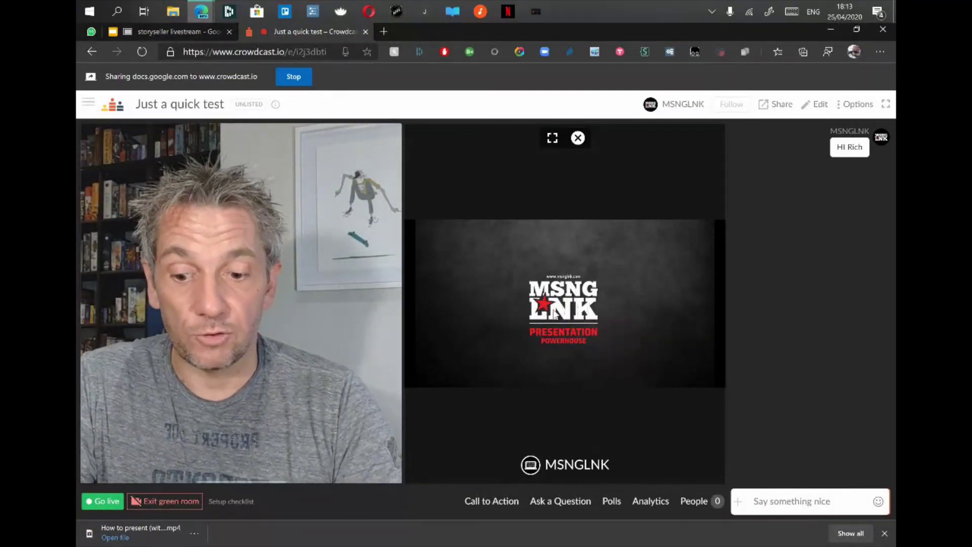
pyautogui.hotkey('alt', 'Tab')
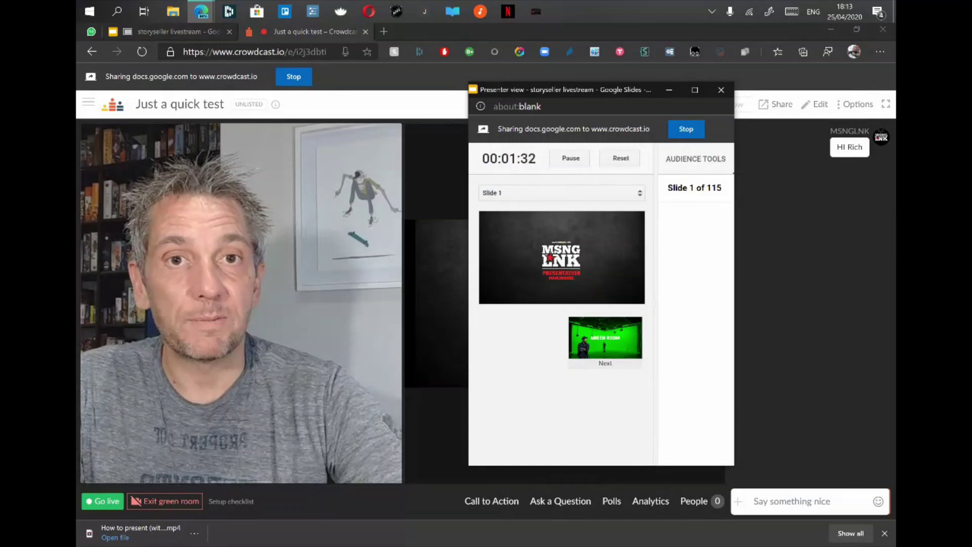
pyautogui.moveTo(614, 90); pyautogui.dragTo(561, 103)
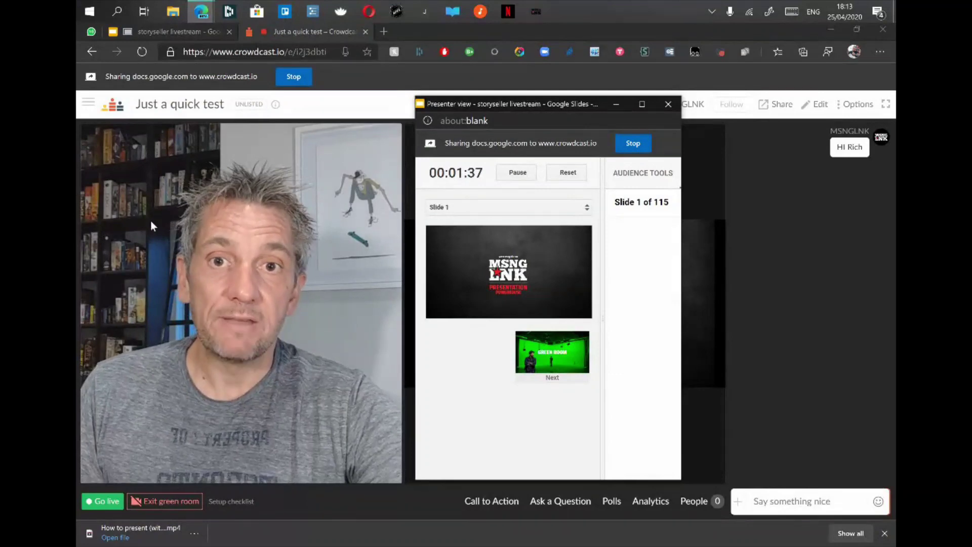
pyautogui.click(296, 217)
pyautogui.moveTo(204, 14)
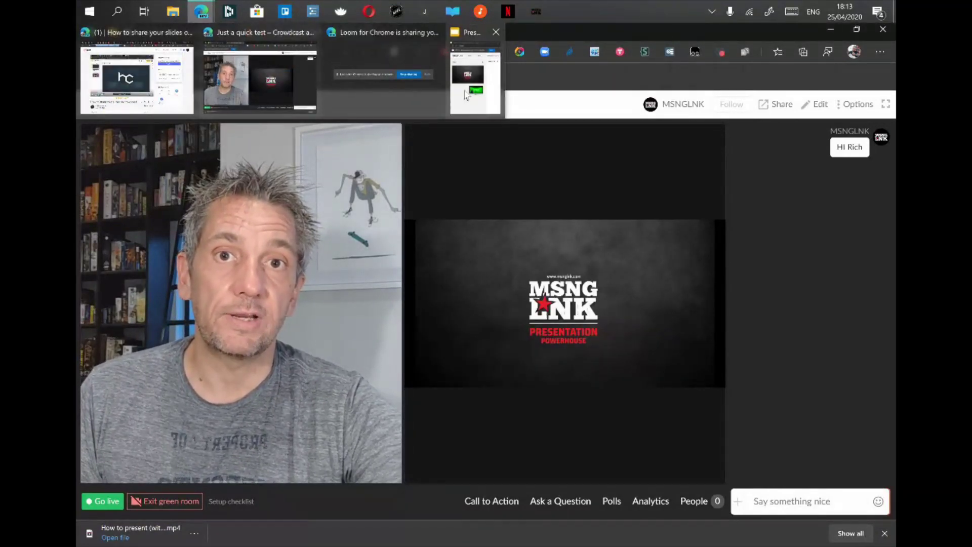
# From the presenter view, advance the shared deck through slides 2 and 3 to slide 4, Questions
pyautogui.click(475, 71)
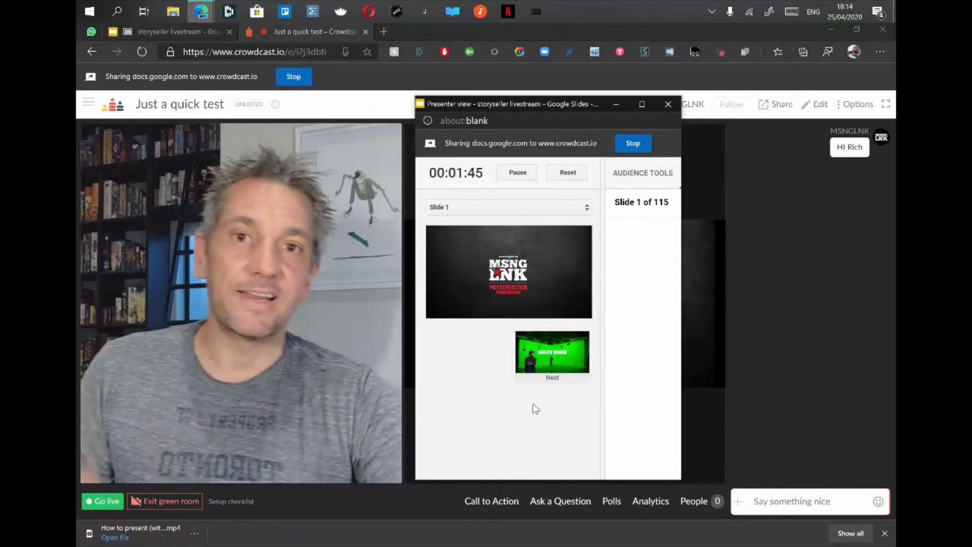
pyautogui.click(552, 373)
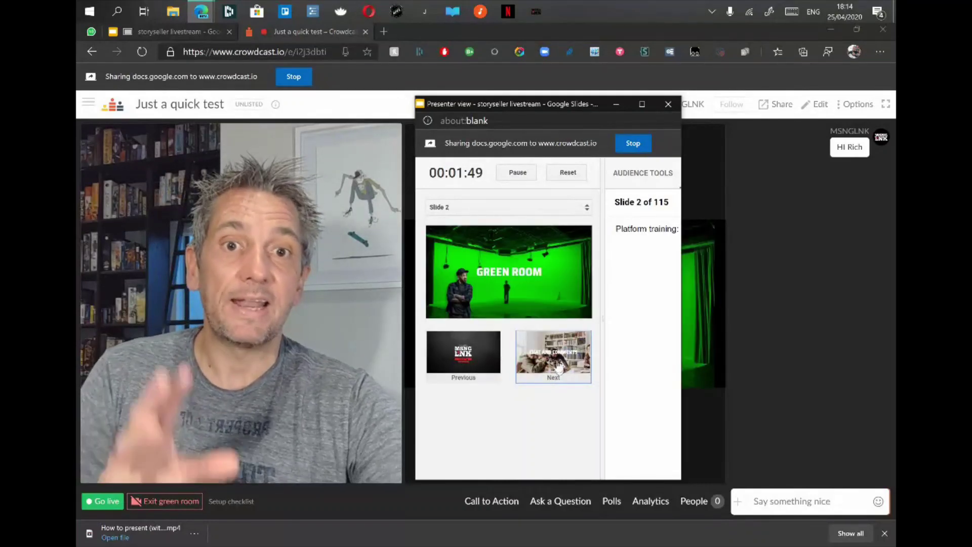
pyautogui.moveTo(560, 104); pyautogui.dragTo(517, 105)
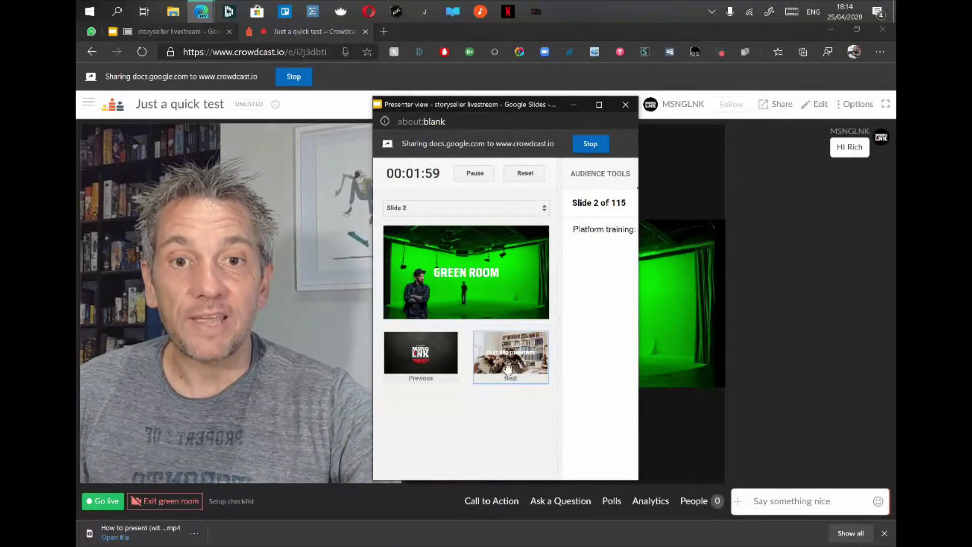
pyautogui.click(505, 366)
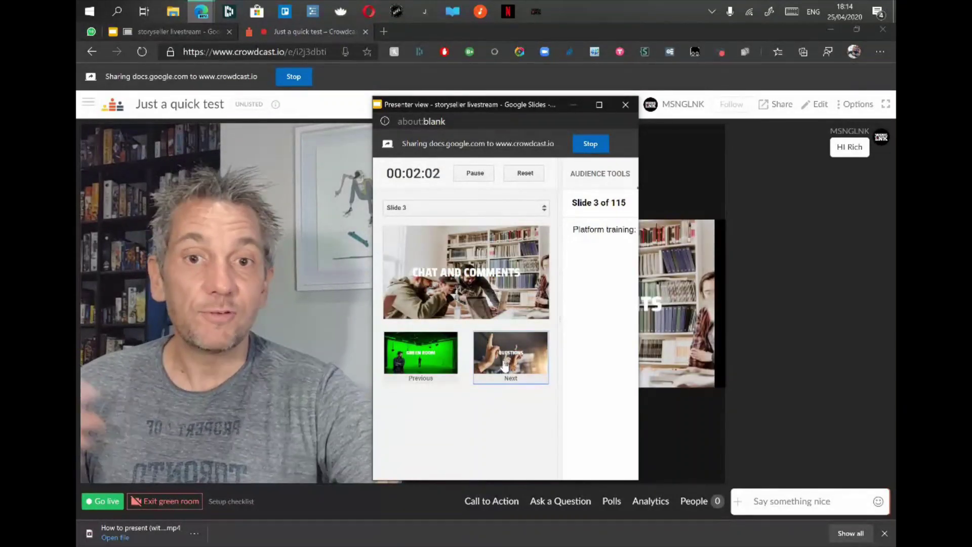
pyautogui.click(505, 361)
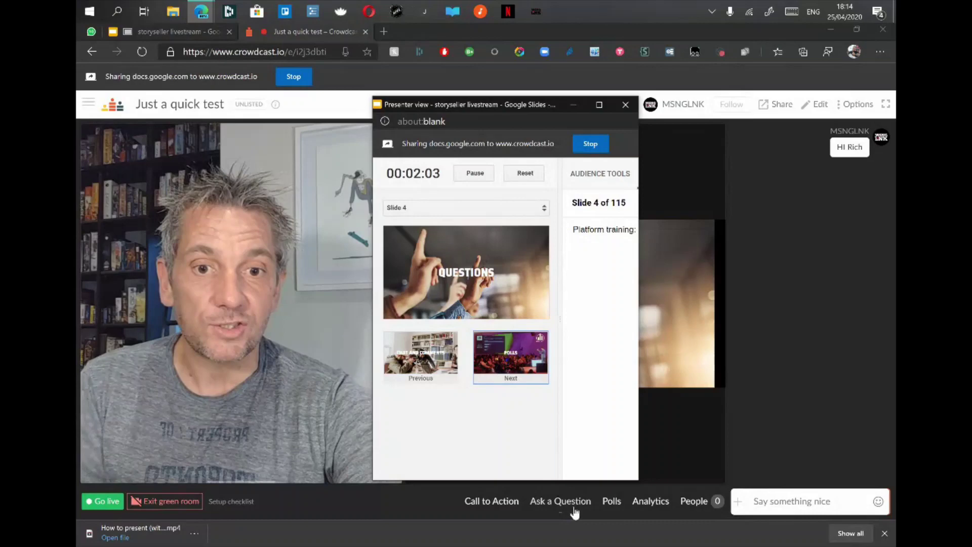
# Check the questions panel, then advance through Polls to slide 6, Note-taking
pyautogui.click(554, 505)
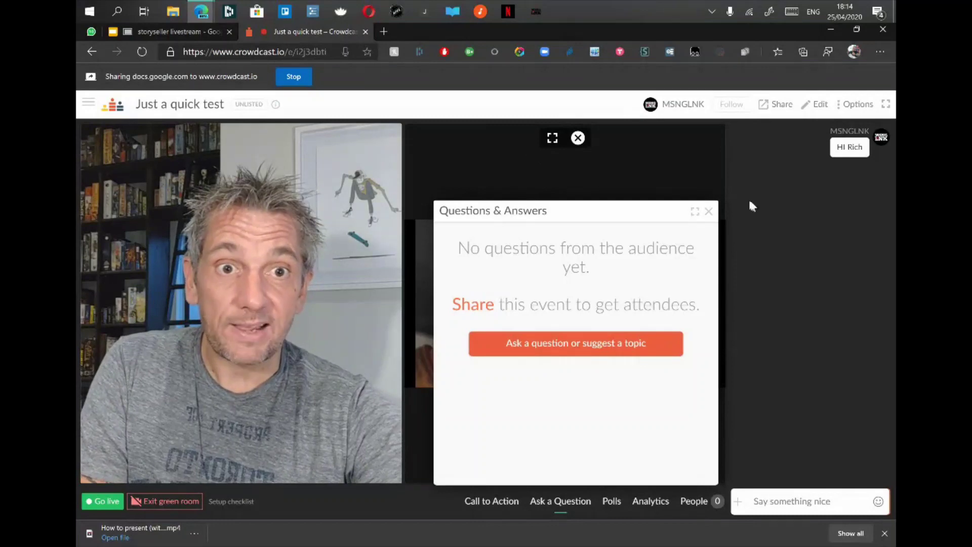
pyautogui.click(708, 212)
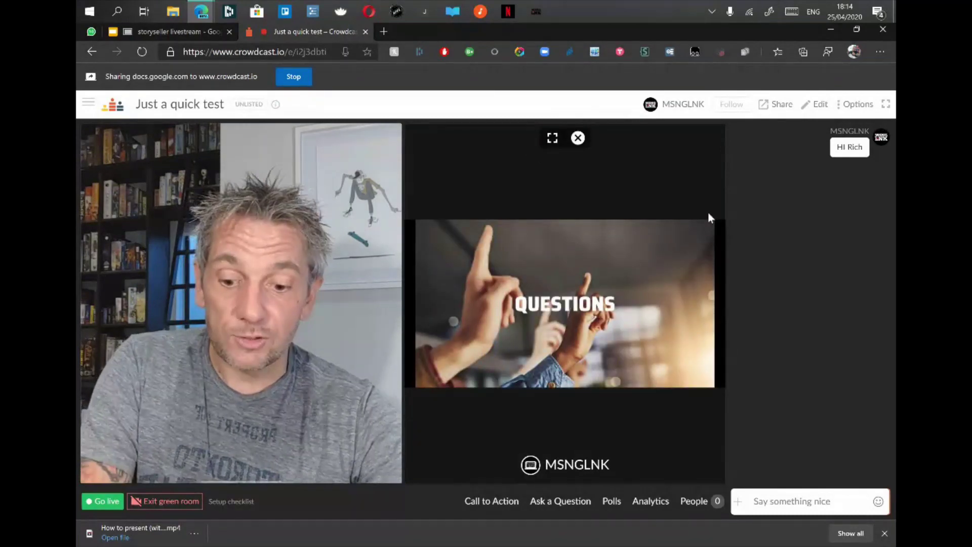
pyautogui.hotkey('alt', 'Tab')
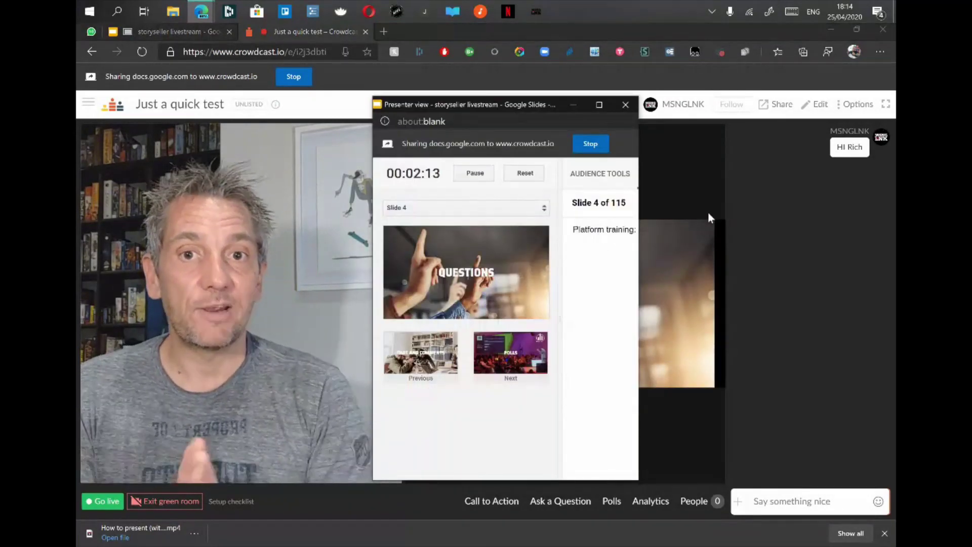
pyautogui.click(512, 353)
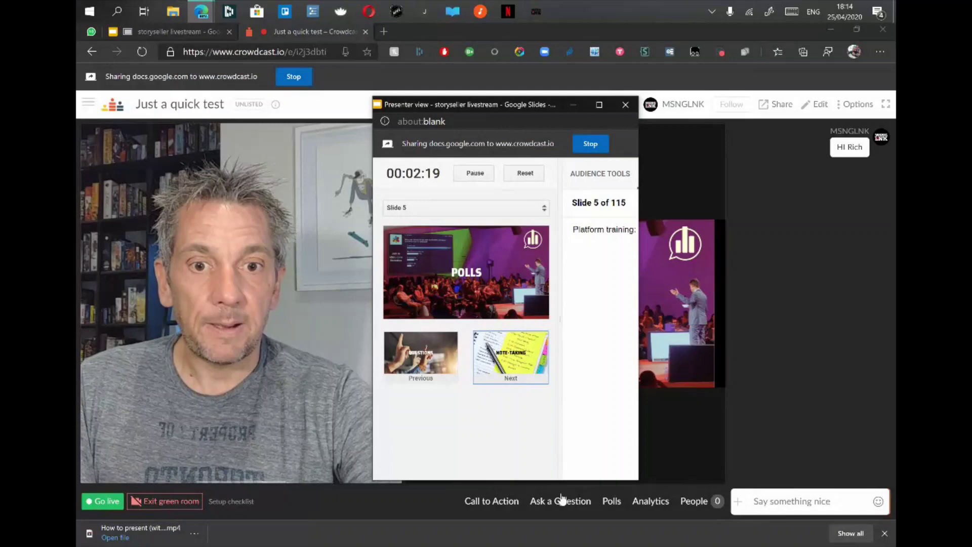
pyautogui.click(506, 361)
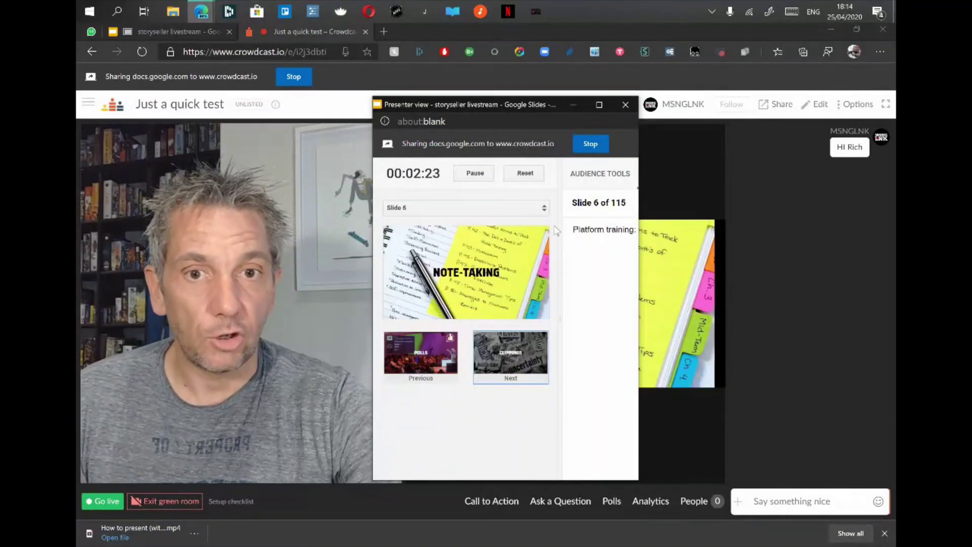
pyautogui.click(652, 284)
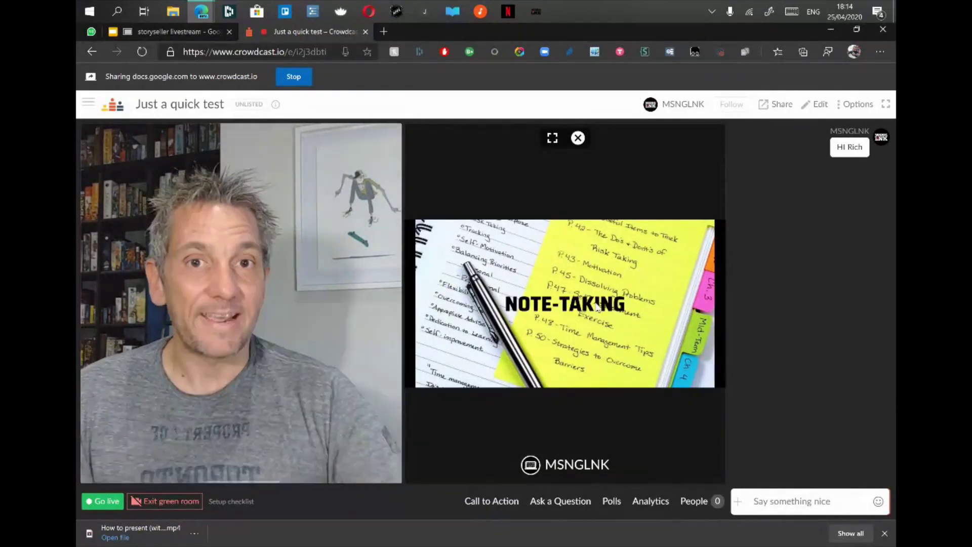
pyautogui.moveTo(551, 142)
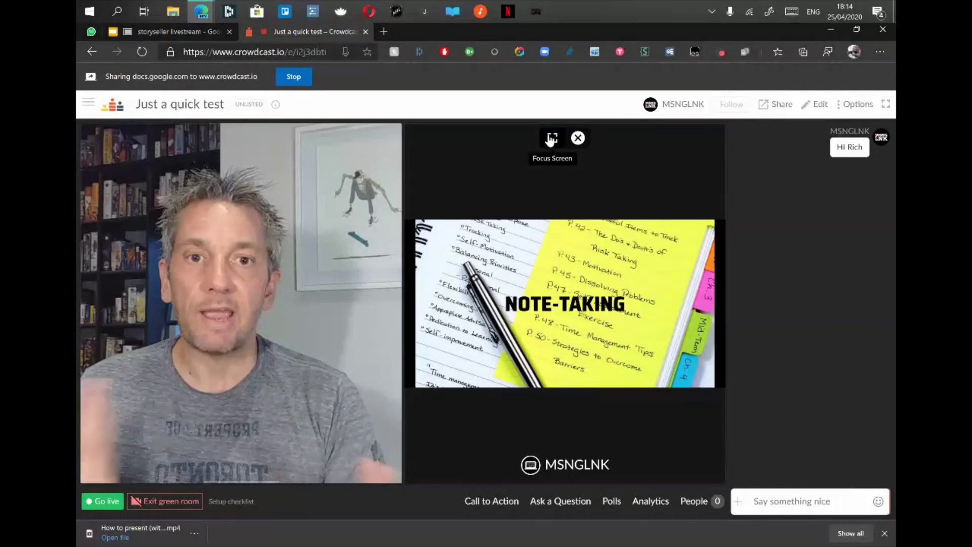
# Focus and unfocus the shared slide, close the presenter view, and stop sharing the slides
pyautogui.click(550, 140)
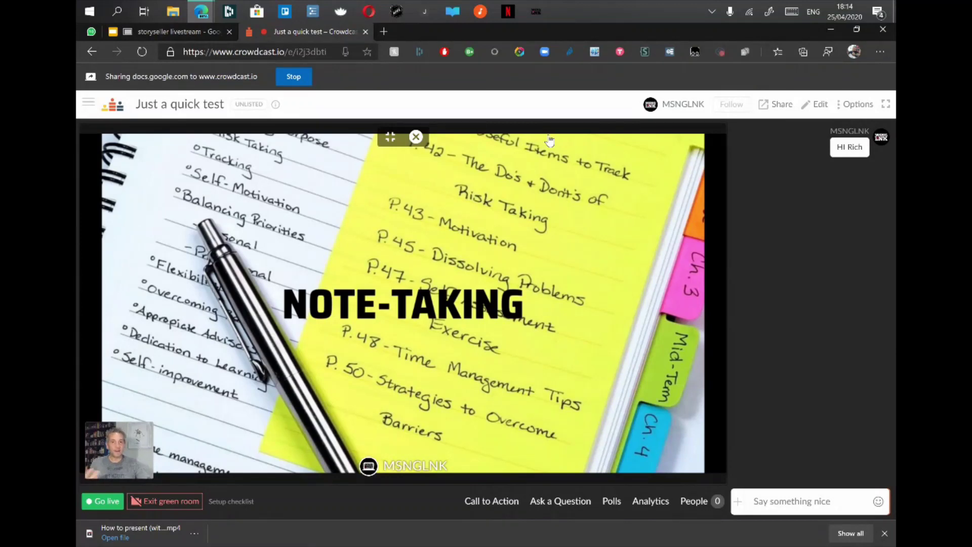
pyautogui.click(390, 143)
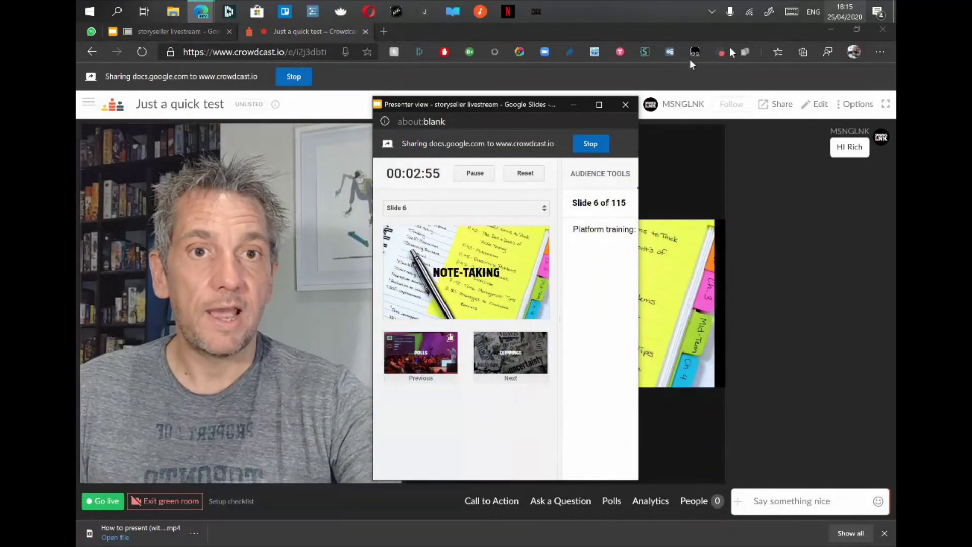
pyautogui.click(626, 105)
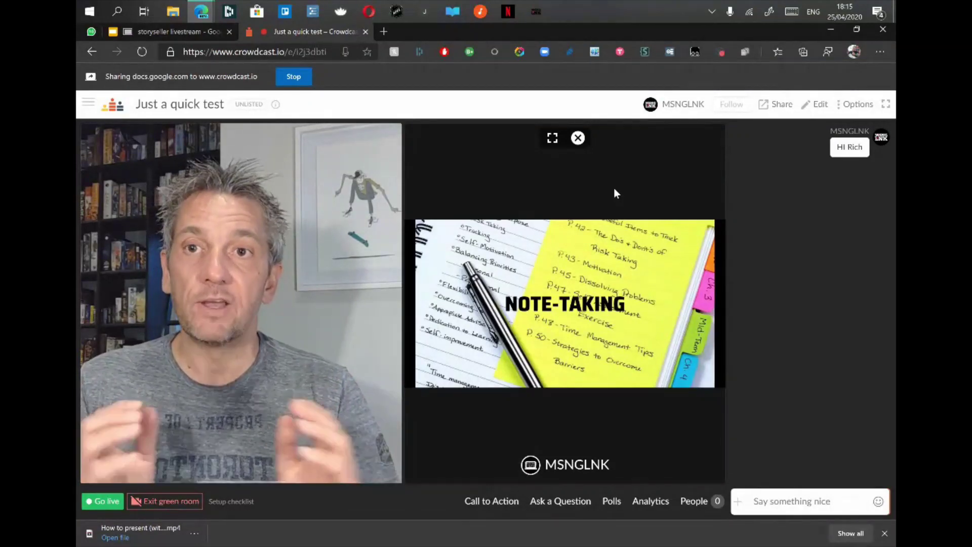
pyautogui.click(577, 138)
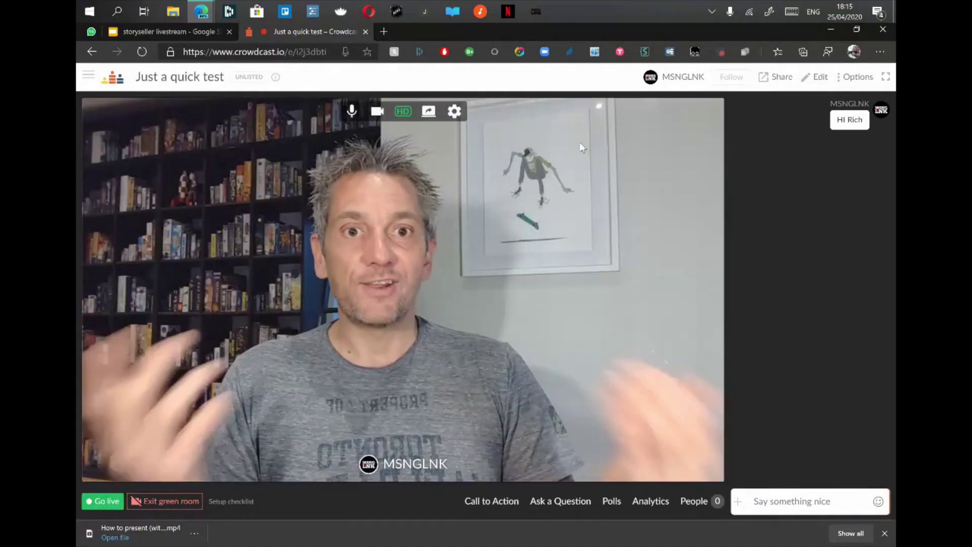